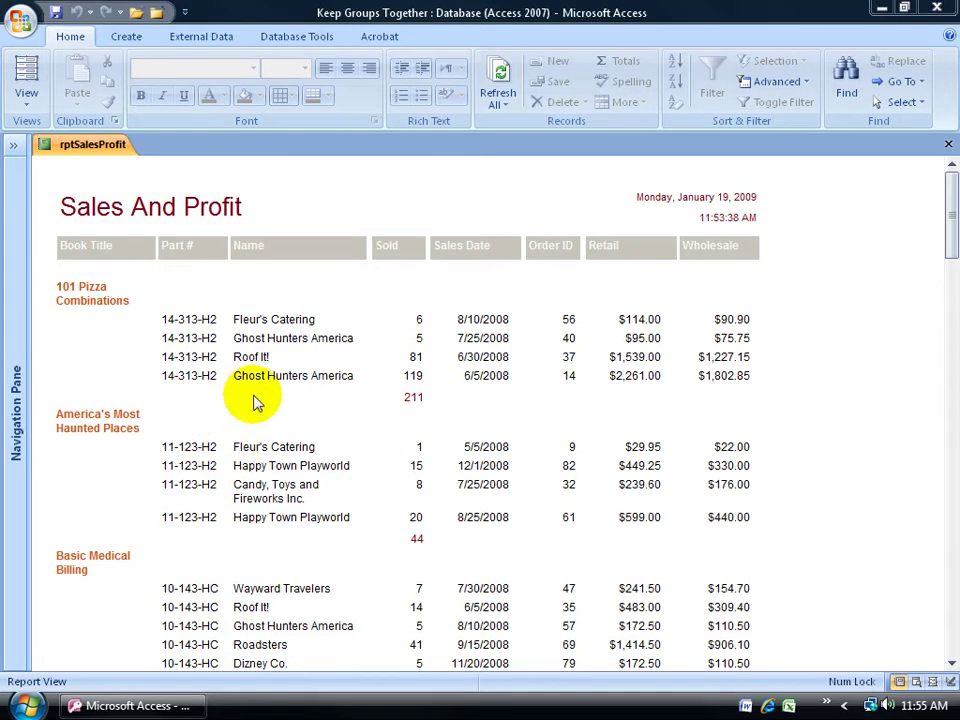
Open the rptSalesProfit report in Design View and go through its sections, ending with the BookTitle Header selected
right_click(100, 150)
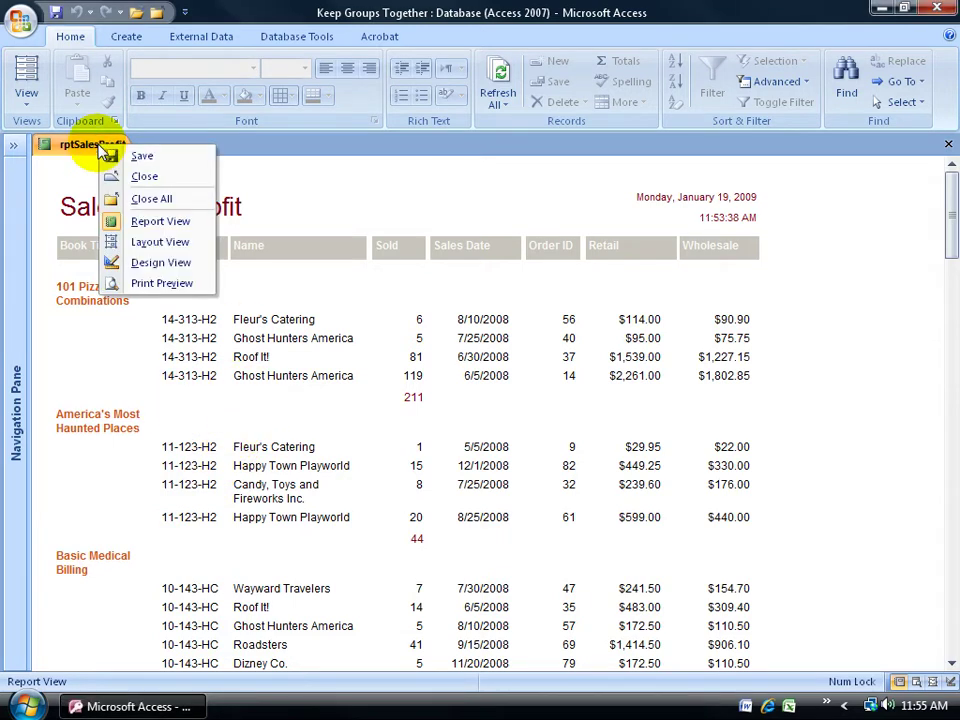
click(147, 263)
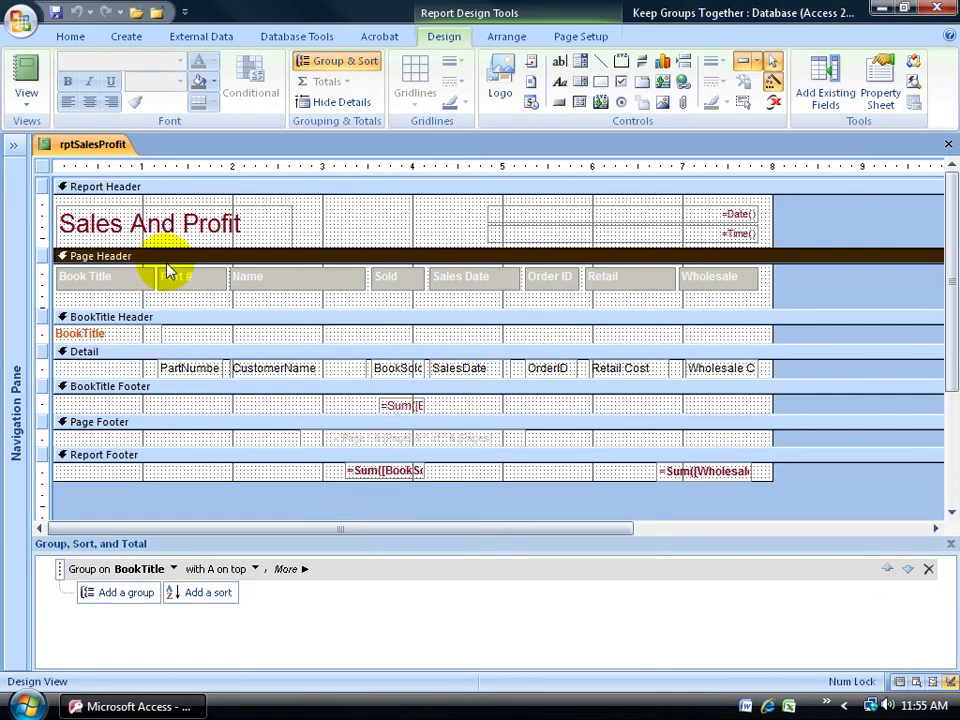
click(220, 187)
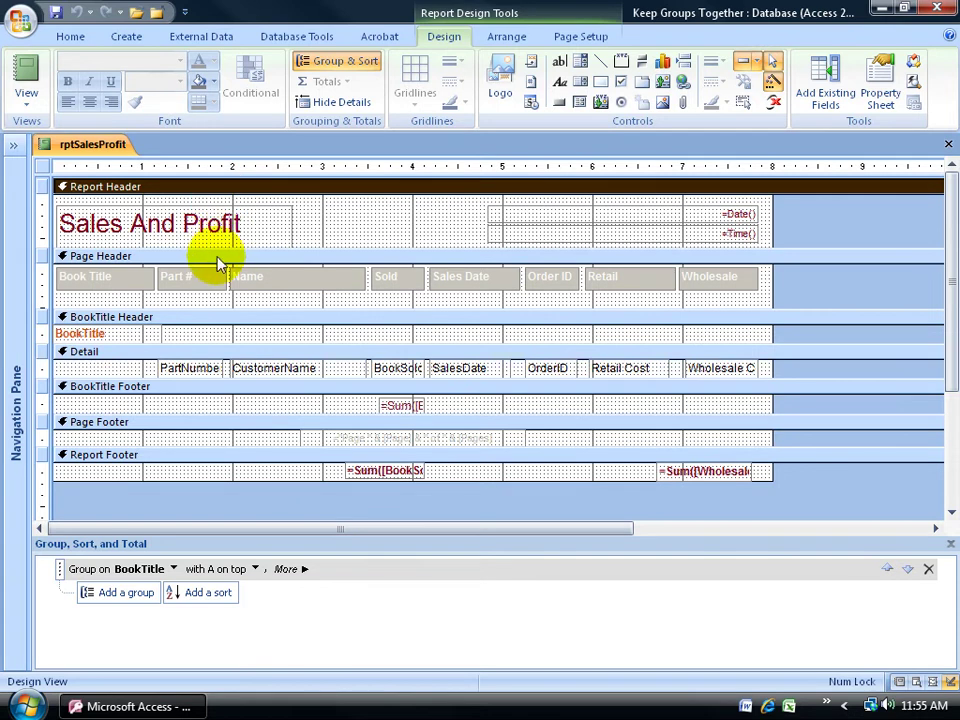
click(220, 258)
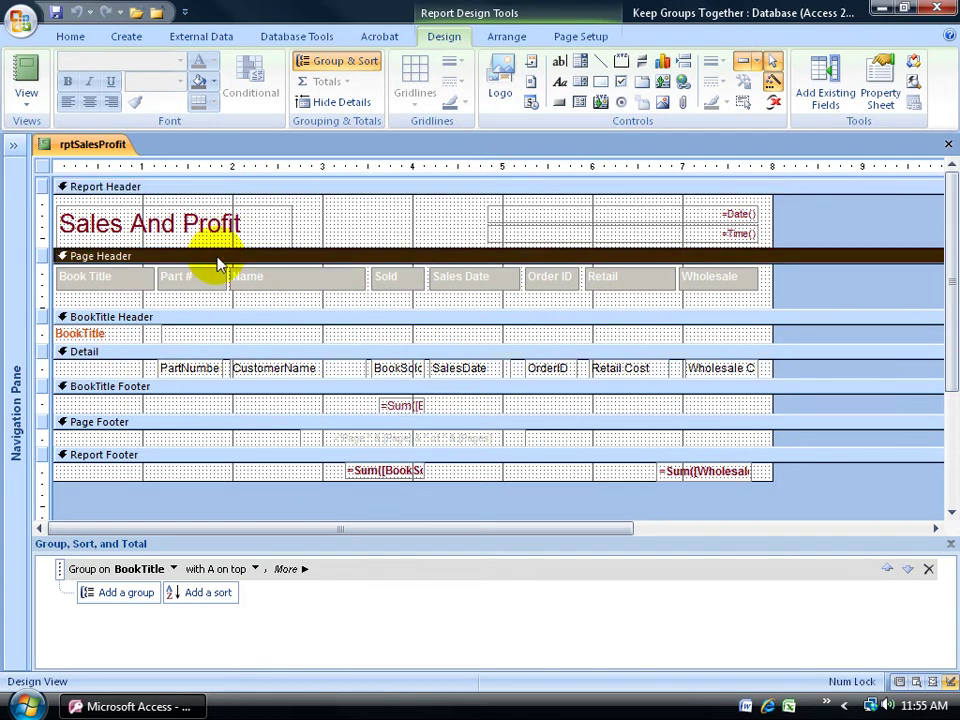
click(190, 356)
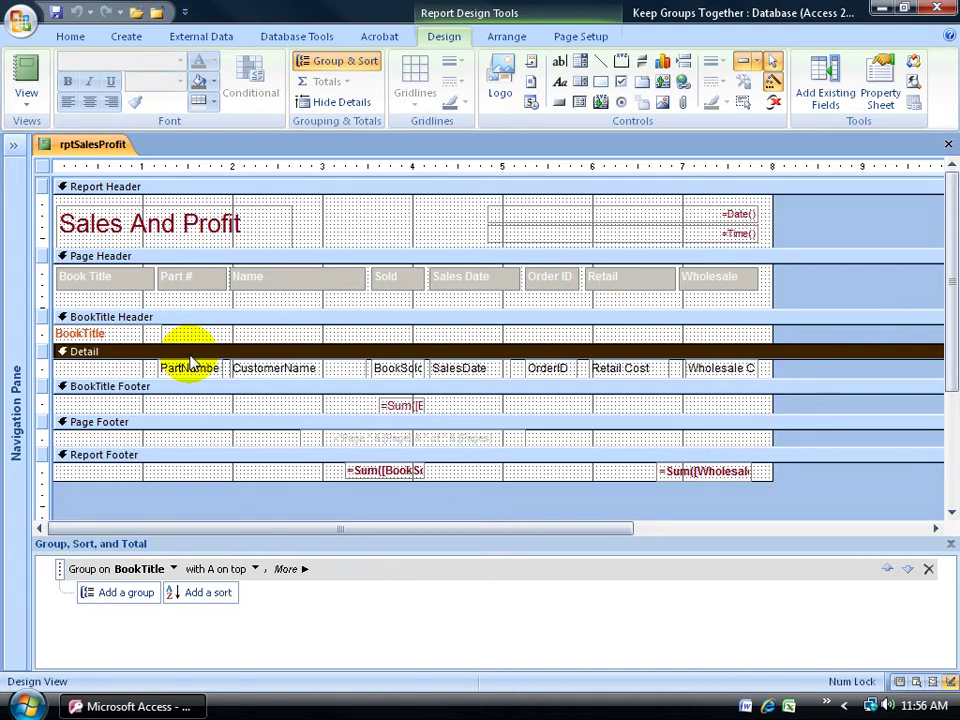
click(149, 319)
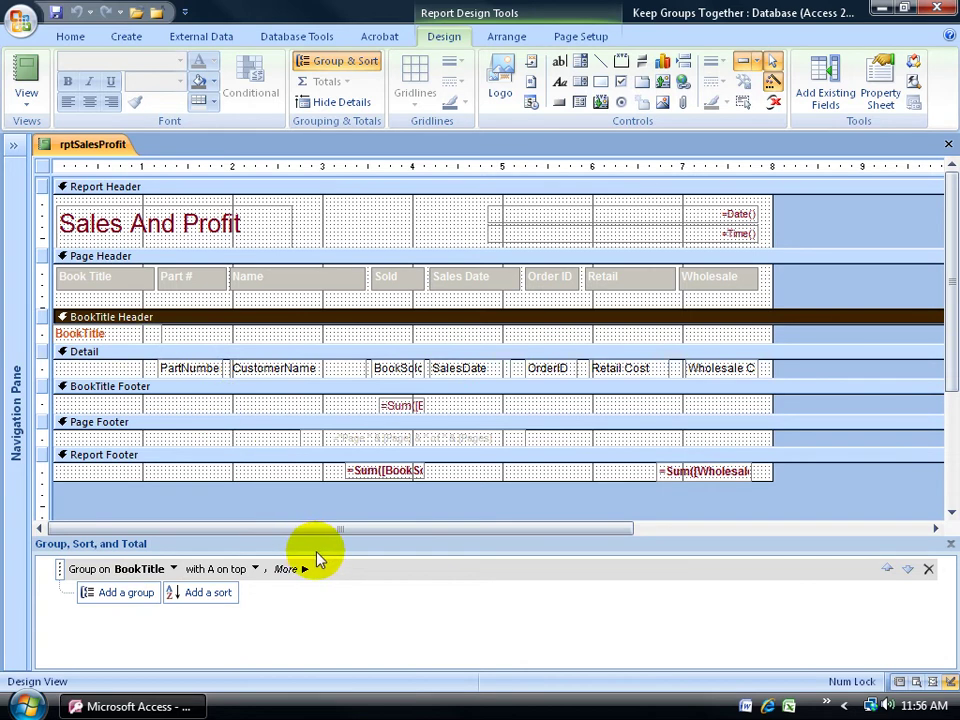
Hide the report's Group, Sort, and Total pane
click(950, 544)
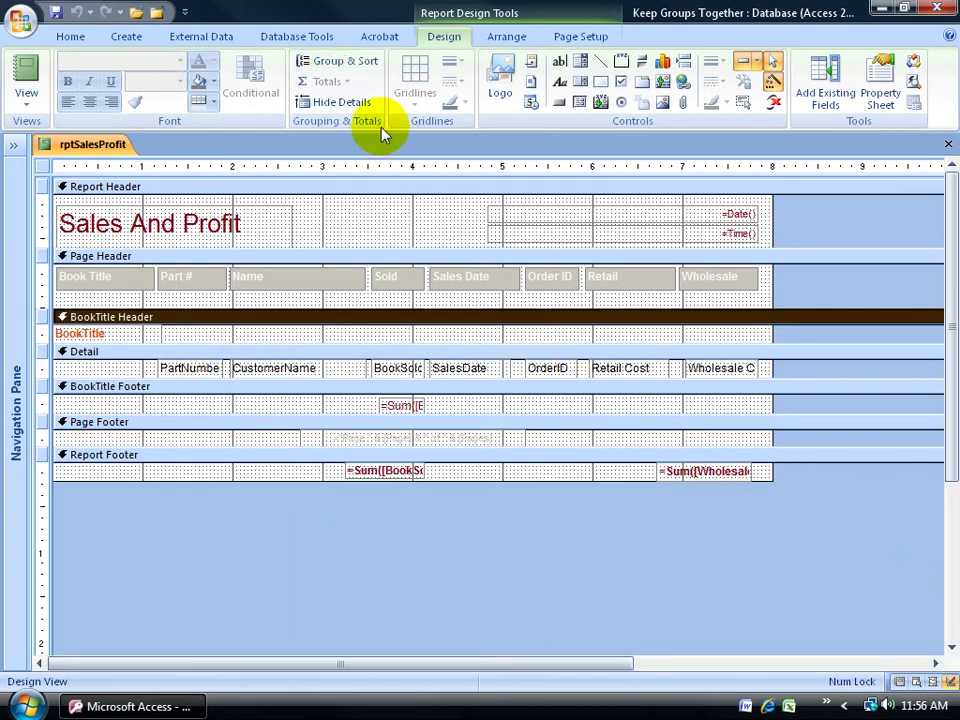
click(345, 63)
click(345, 63)
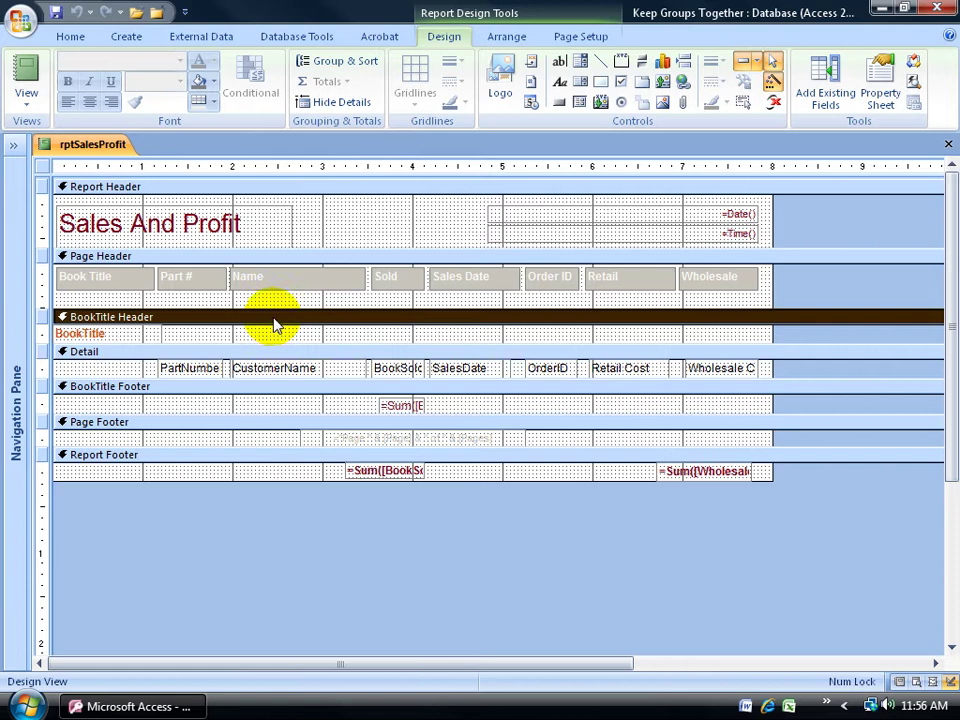
Show the properties of the BookTitle Header section and set Force New Page to Before Section
double_click(152, 322)
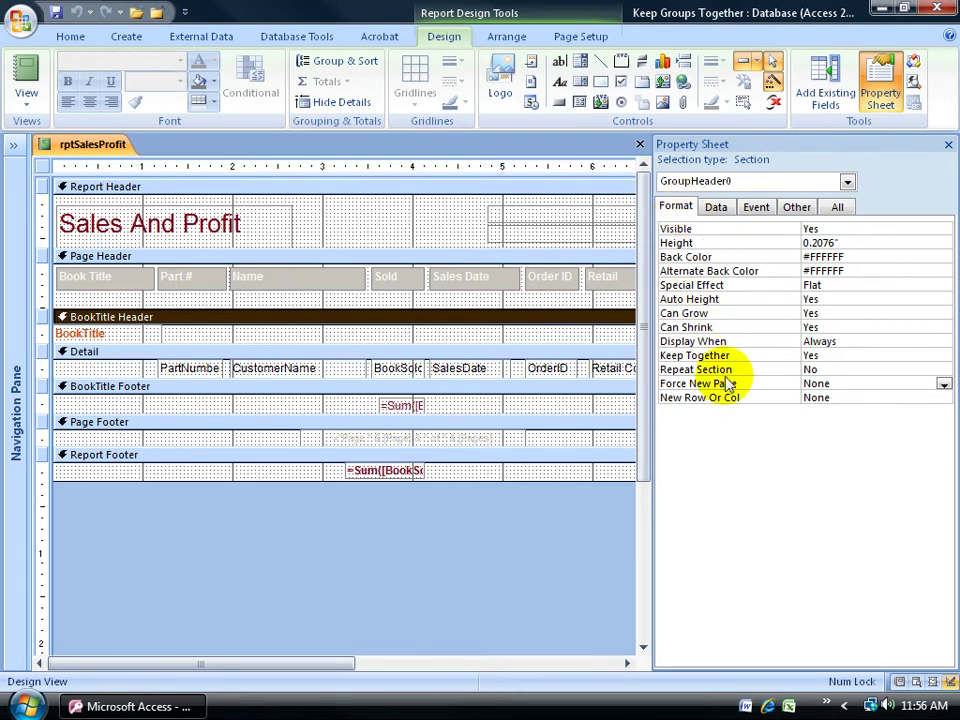
click(943, 383)
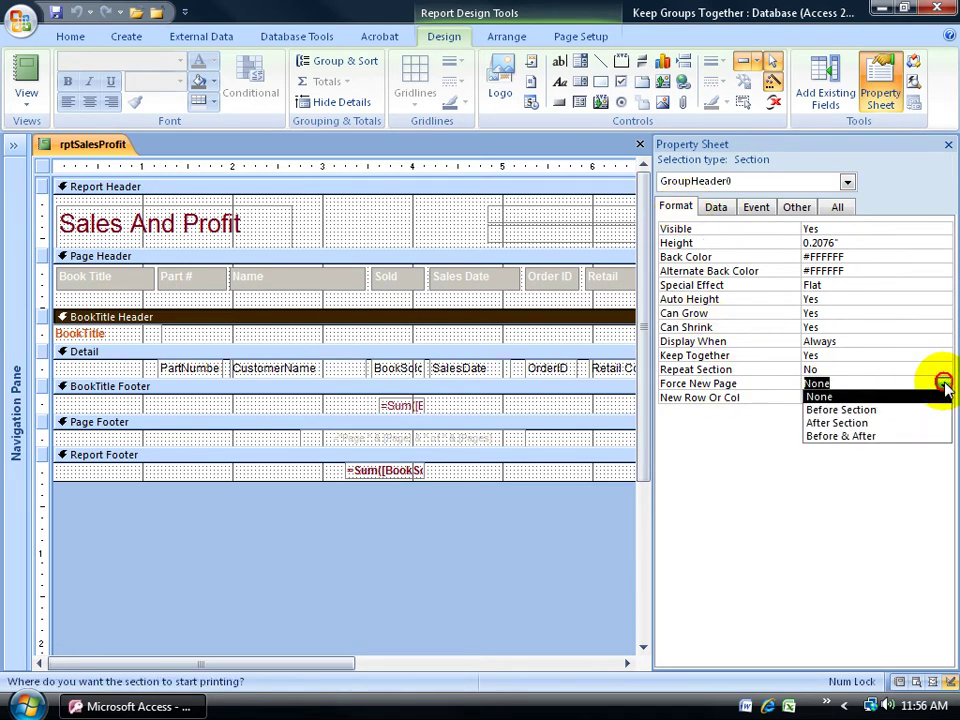
click(930, 410)
click(754, 456)
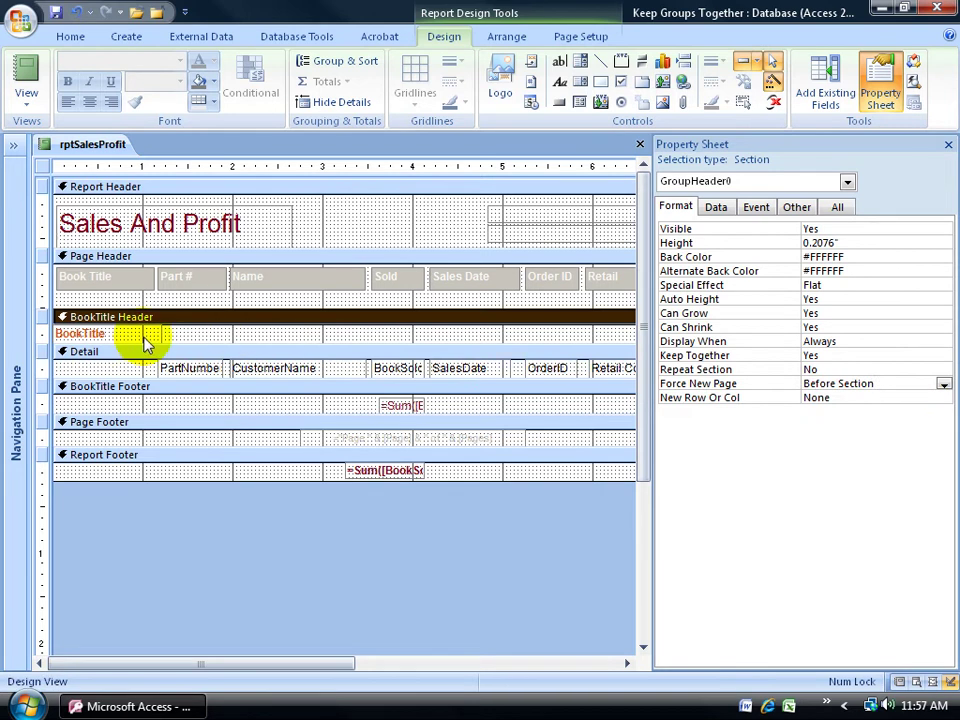
click(943, 384)
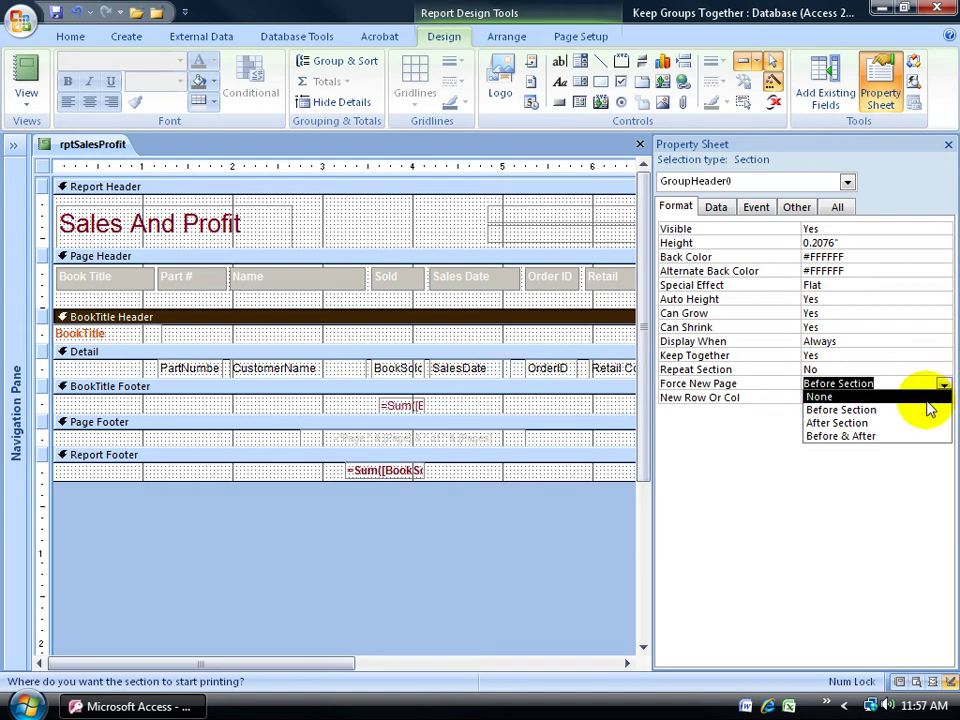
click(917, 409)
Look up the Force New Page property in the help and read its settings table, enlarging the help window, and close it
click(893, 383)
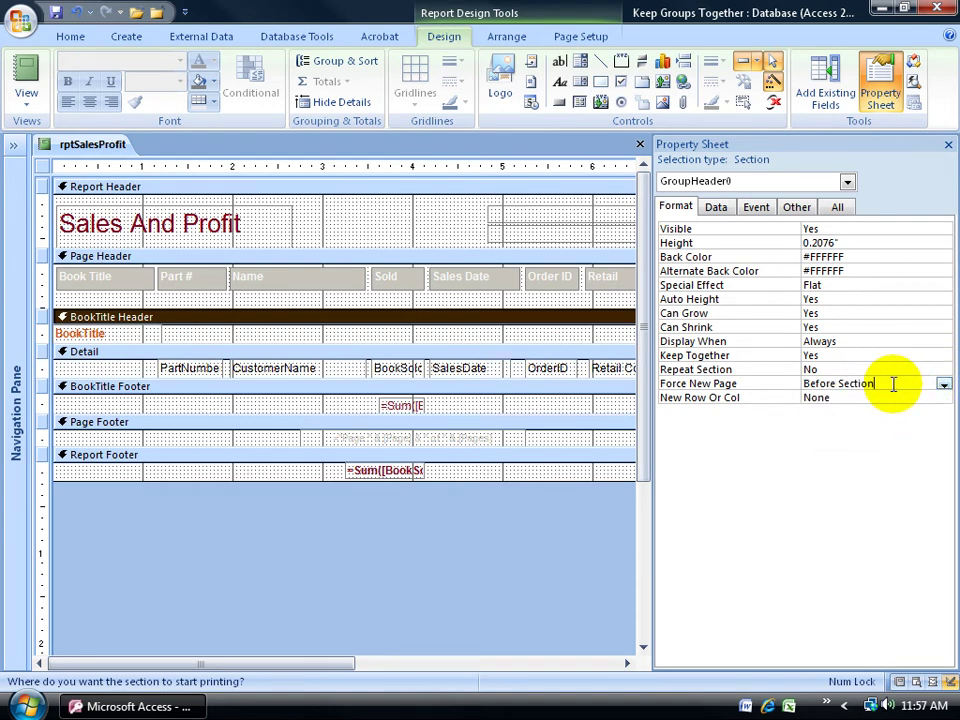
key(F1)
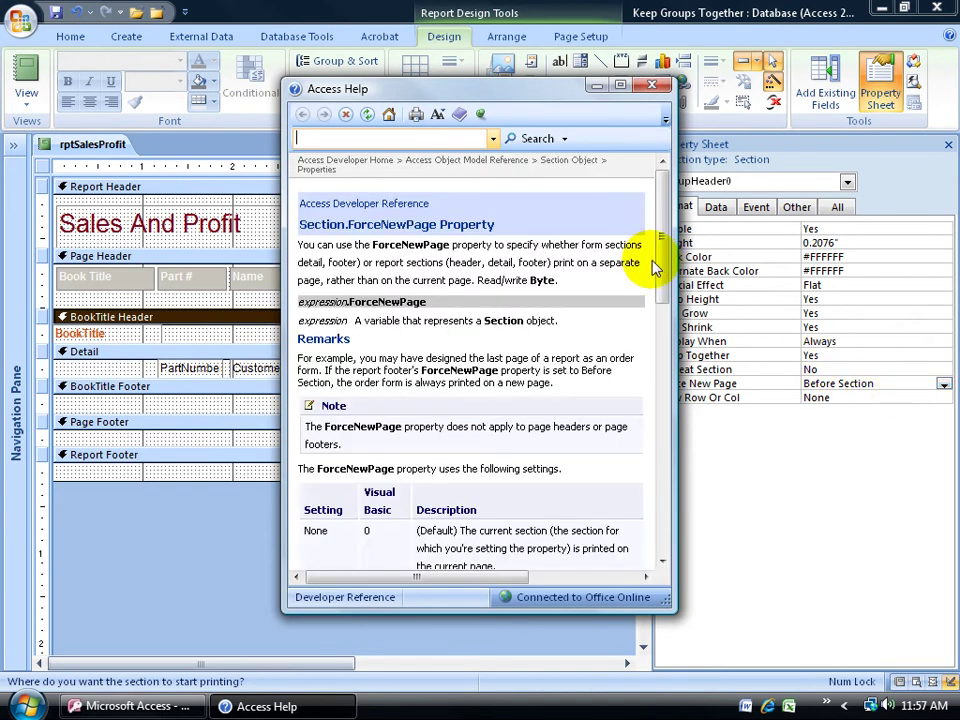
drag(654, 257, 658, 344)
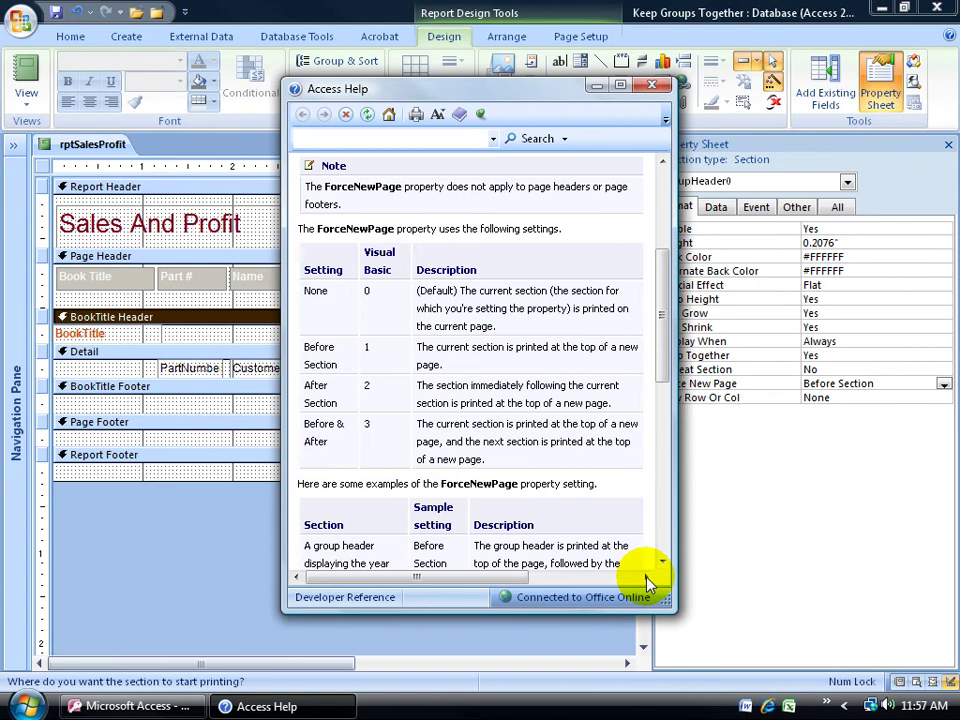
drag(677, 555, 846, 561)
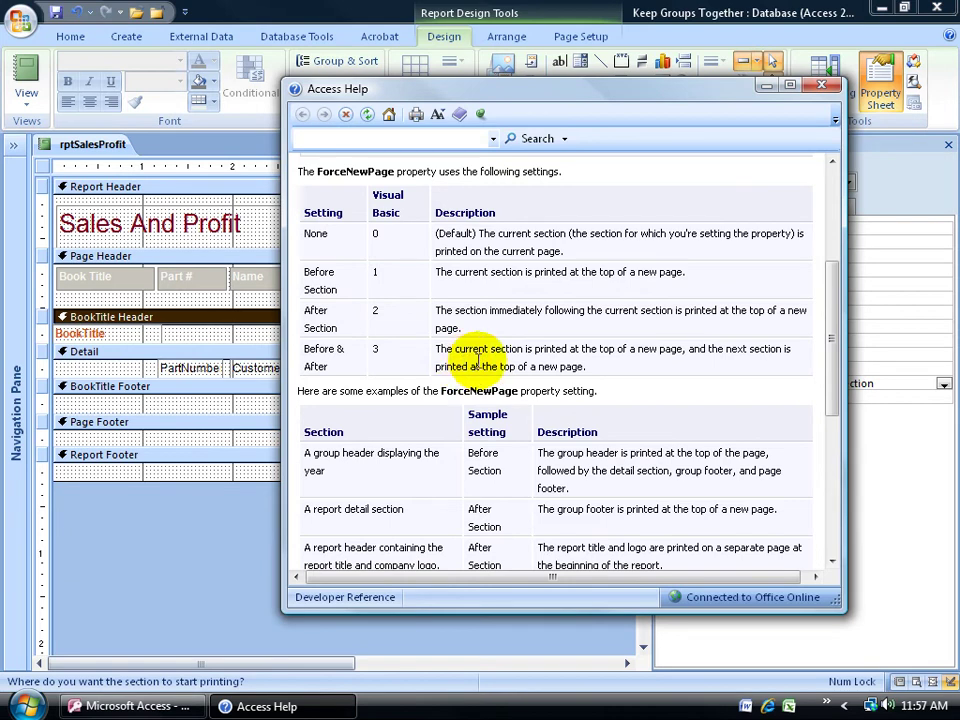
click(819, 86)
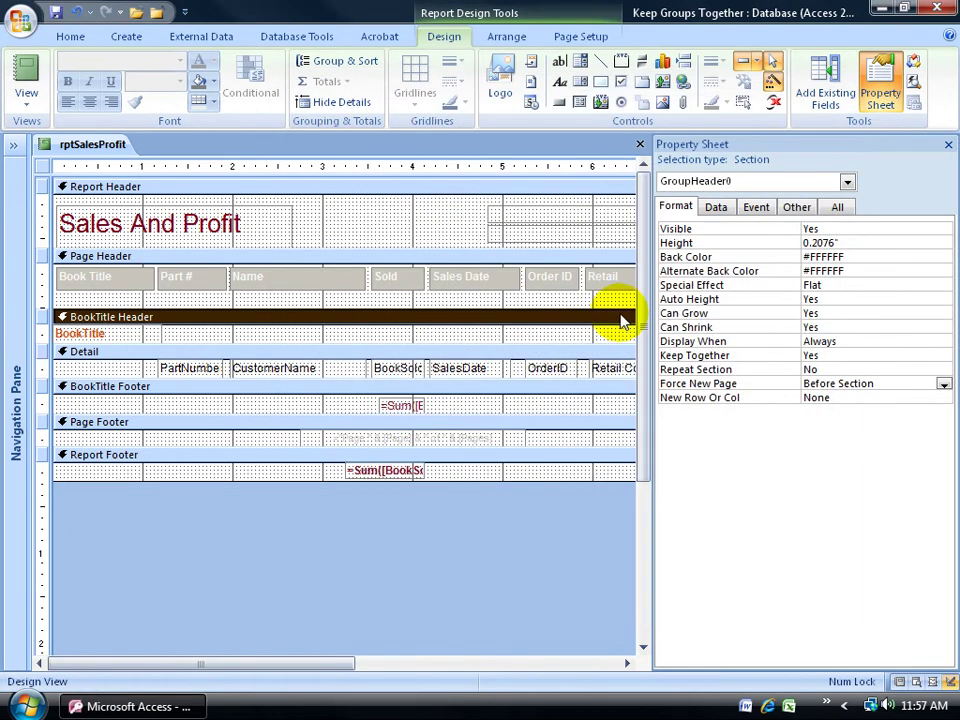
Show the report in Print Preview and page through to page 4 to check where each book title group starts
right_click(101, 148)
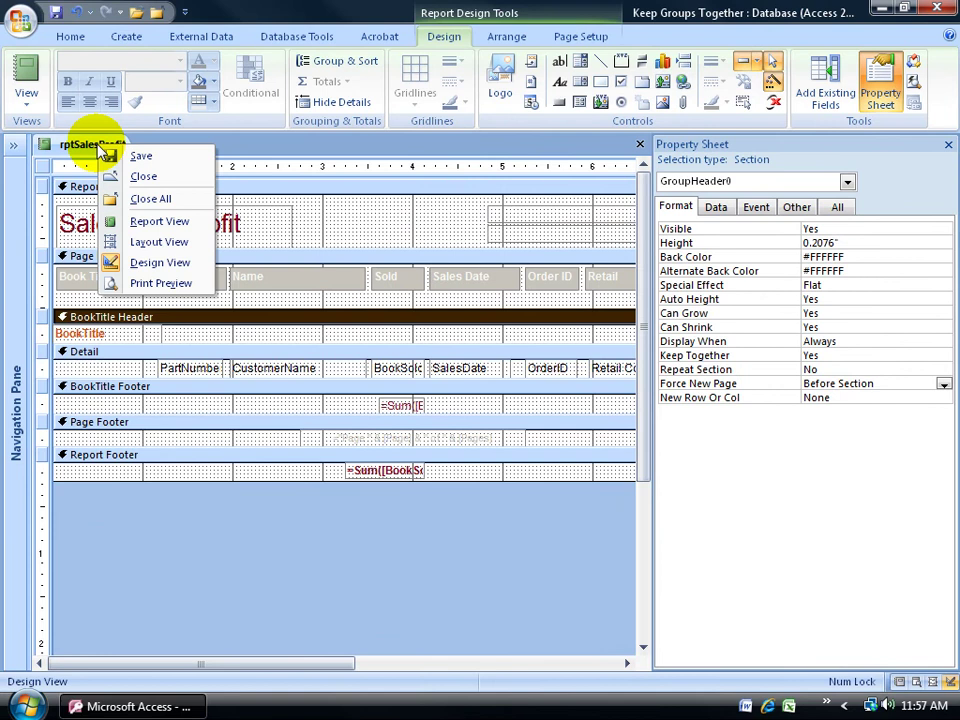
click(115, 283)
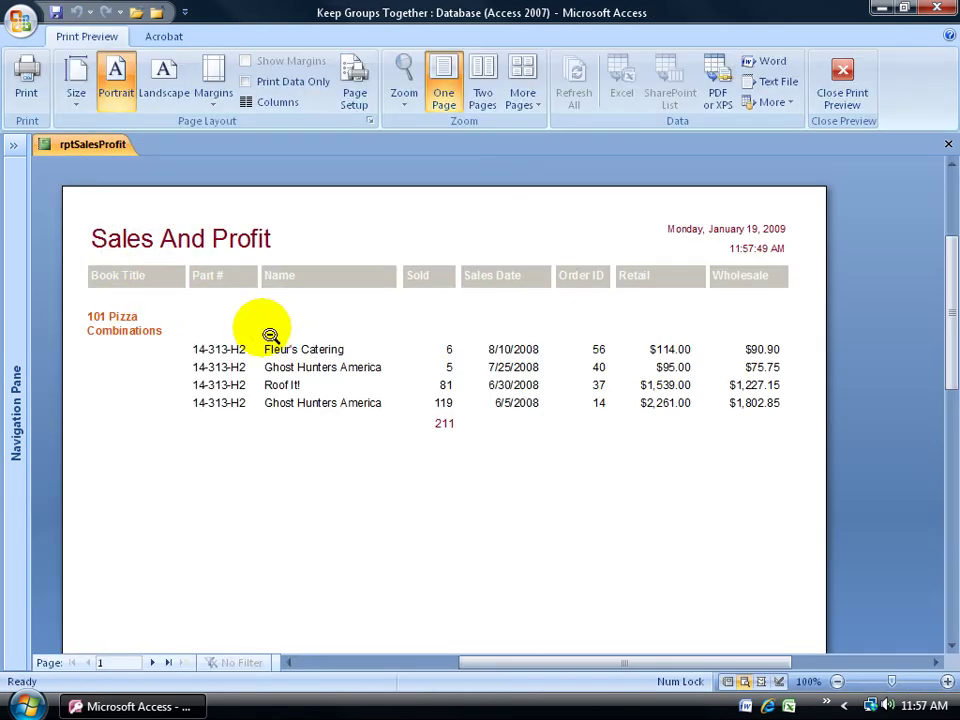
click(152, 662)
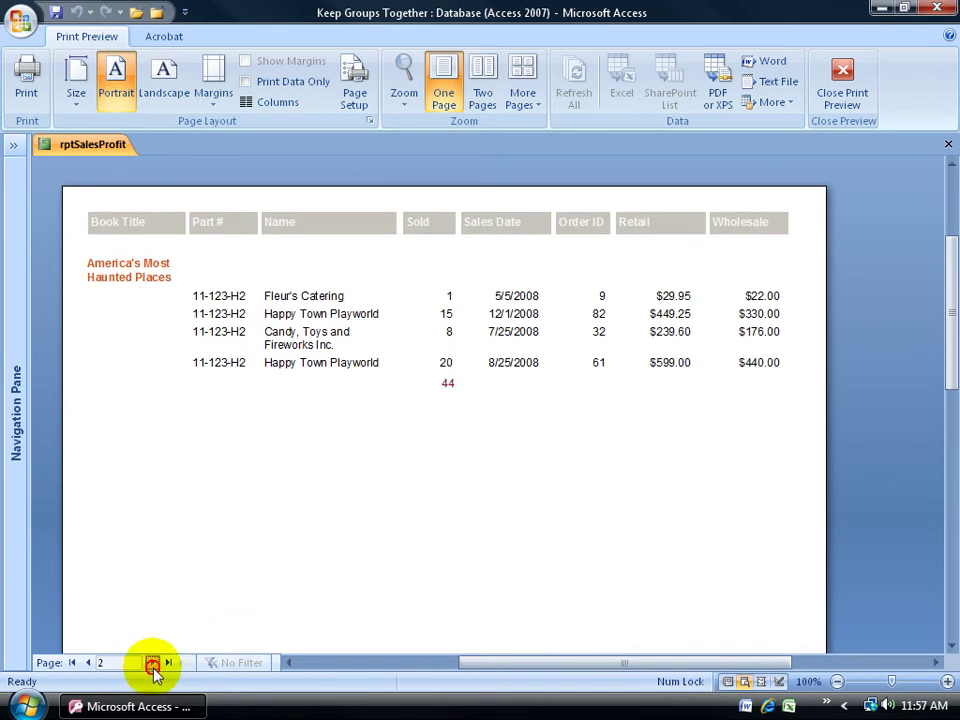
click(152, 663)
click(152, 662)
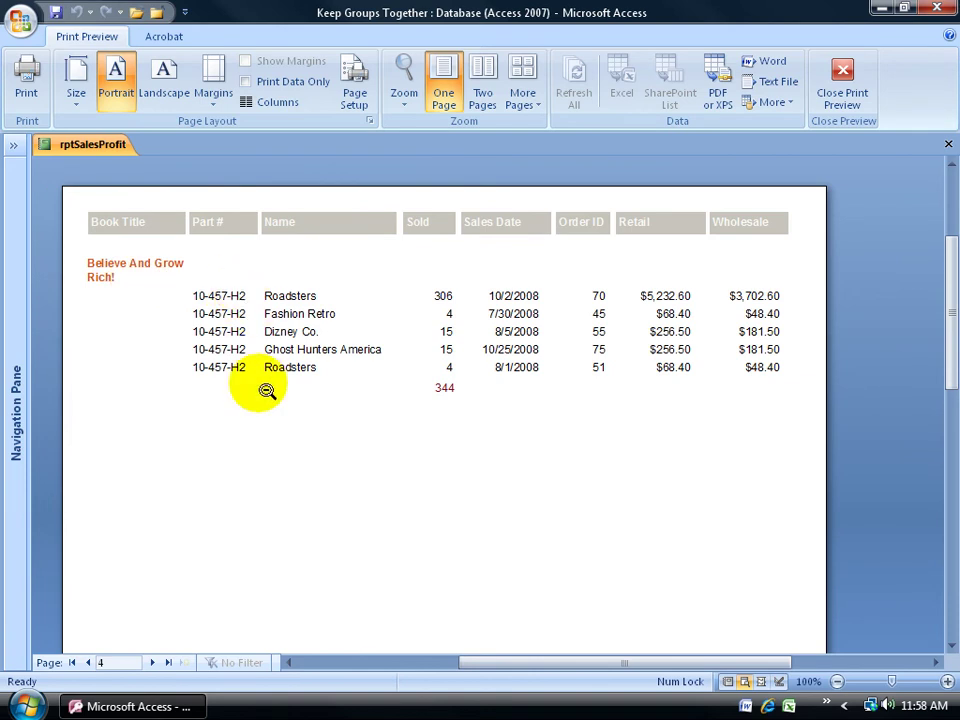
Return the report to Design View and set the BookTitle Header's Force New Page property to After Section
right_click(100, 146)
click(150, 264)
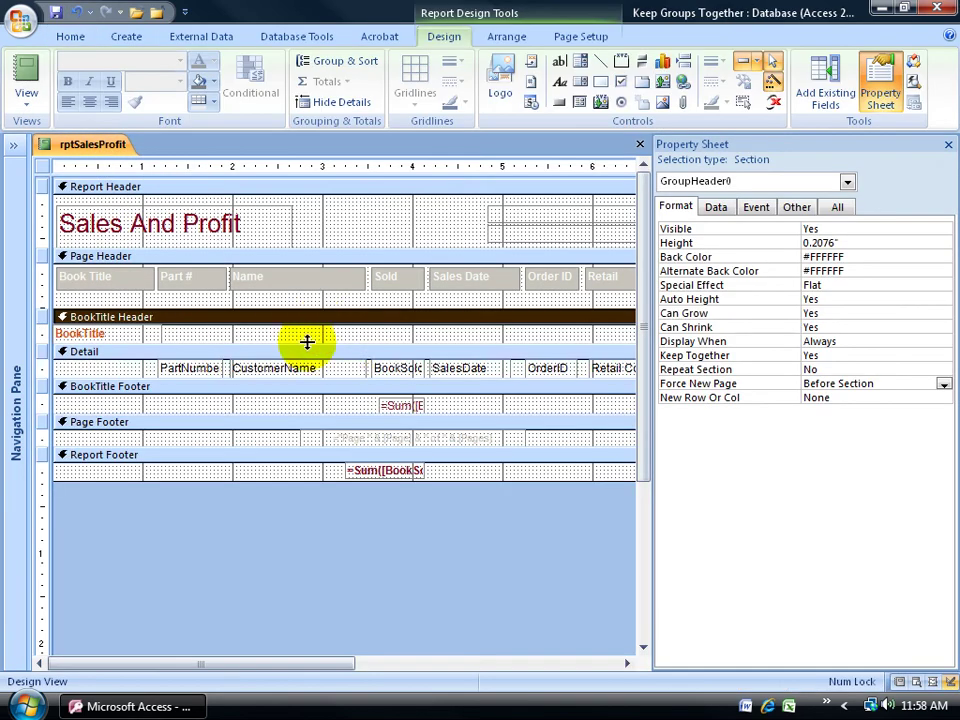
click(849, 382)
click(944, 384)
click(932, 422)
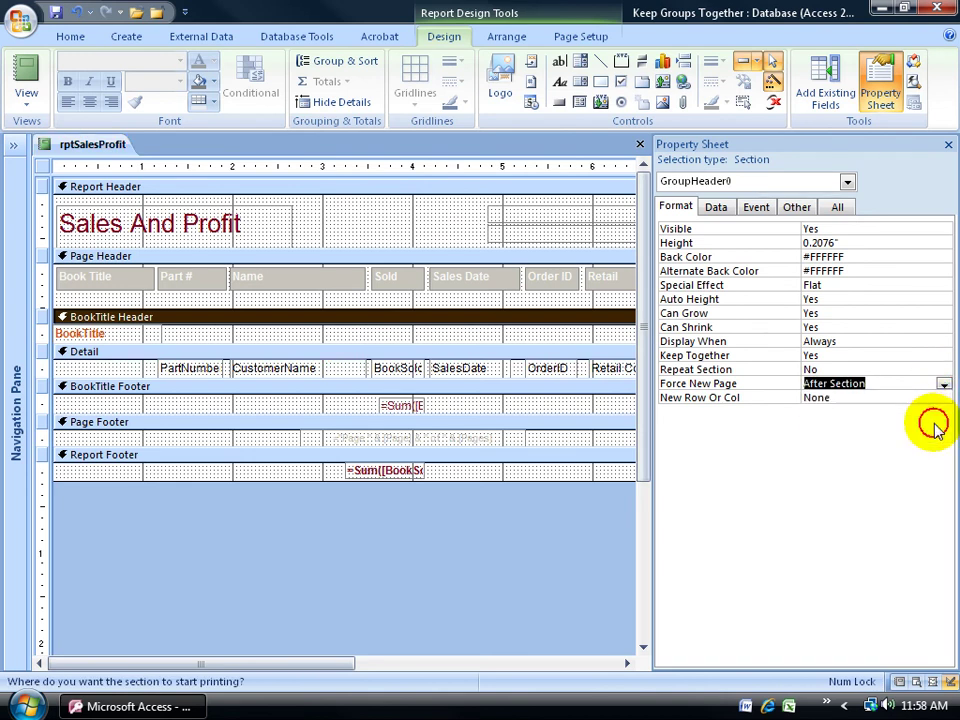
Show the report in Print Preview and go to page 2 to check the page break after the book title header
click(33, 112)
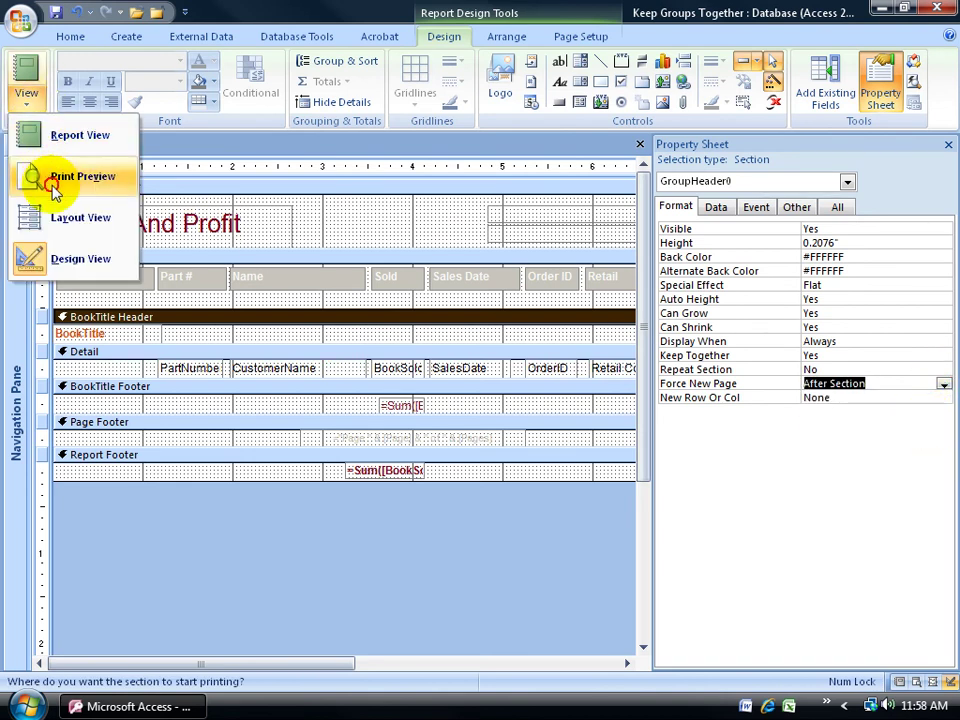
click(56, 176)
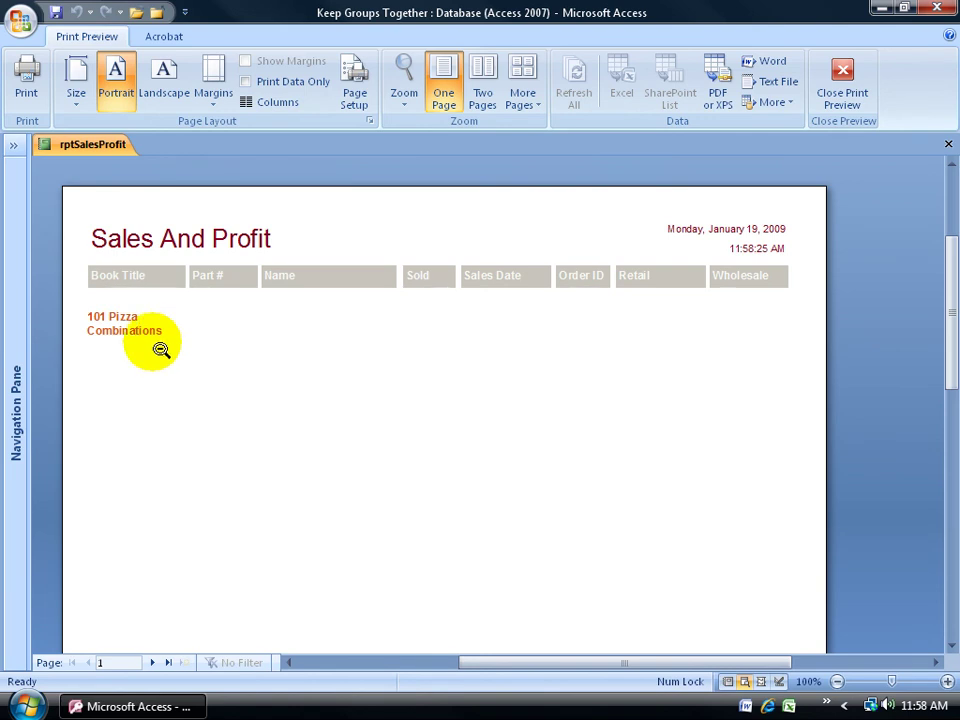
click(152, 662)
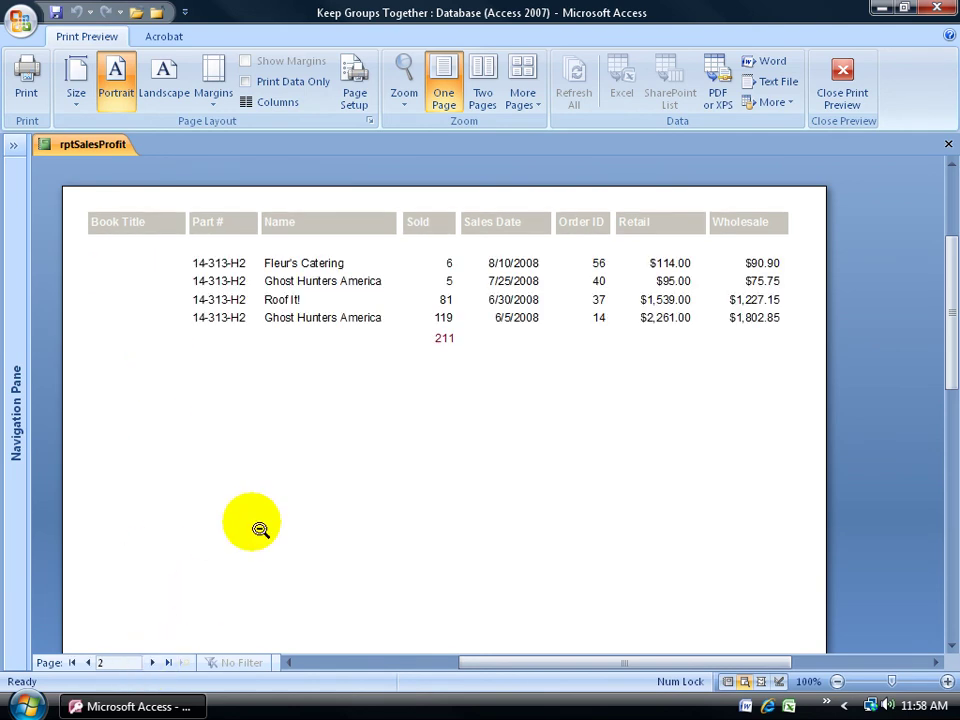